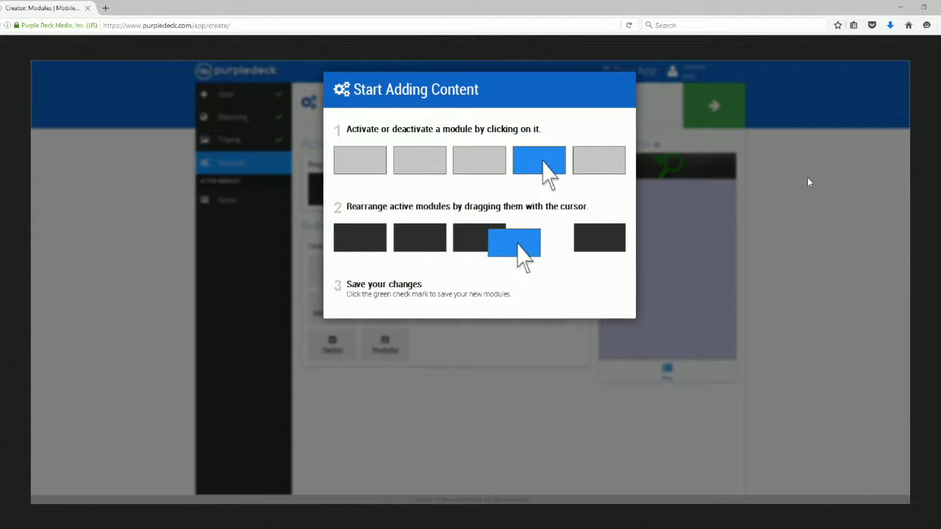
# Activate the Map, Flickr, Events and Products modules alongside News and save the module selection.
pyautogui.click(754, 182)
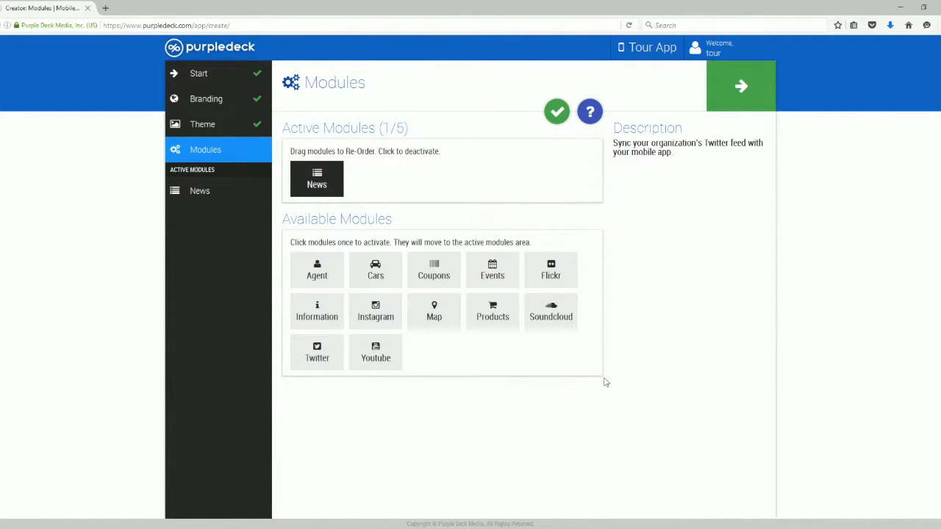
pyautogui.click(439, 321)
pyautogui.click(555, 274)
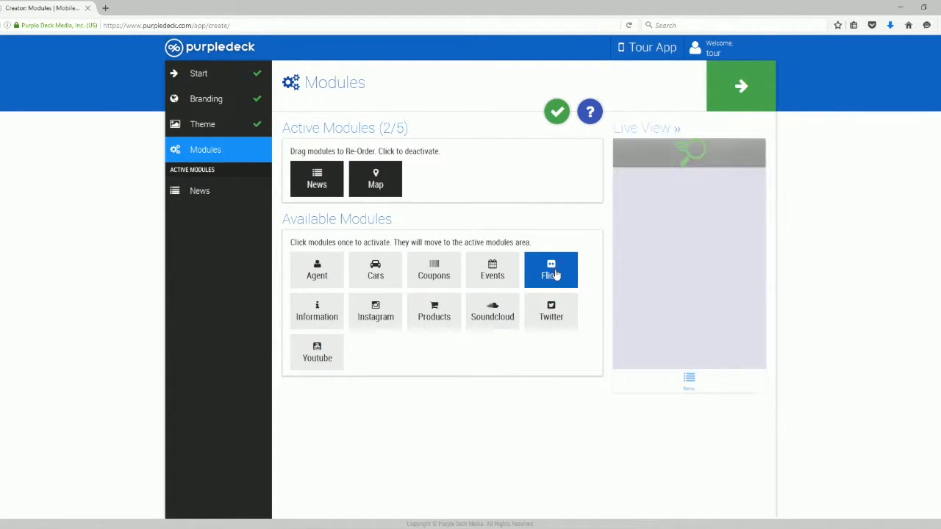
pyautogui.click(491, 272)
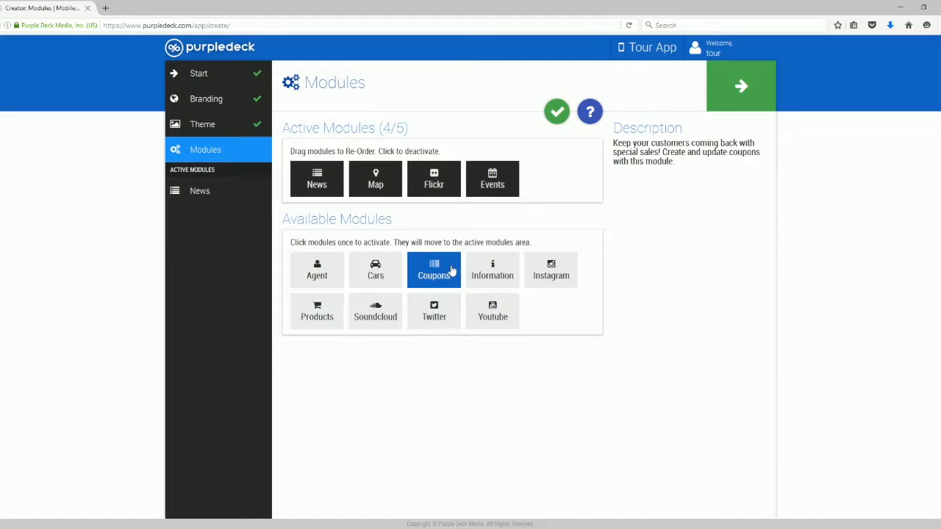
pyautogui.click(334, 312)
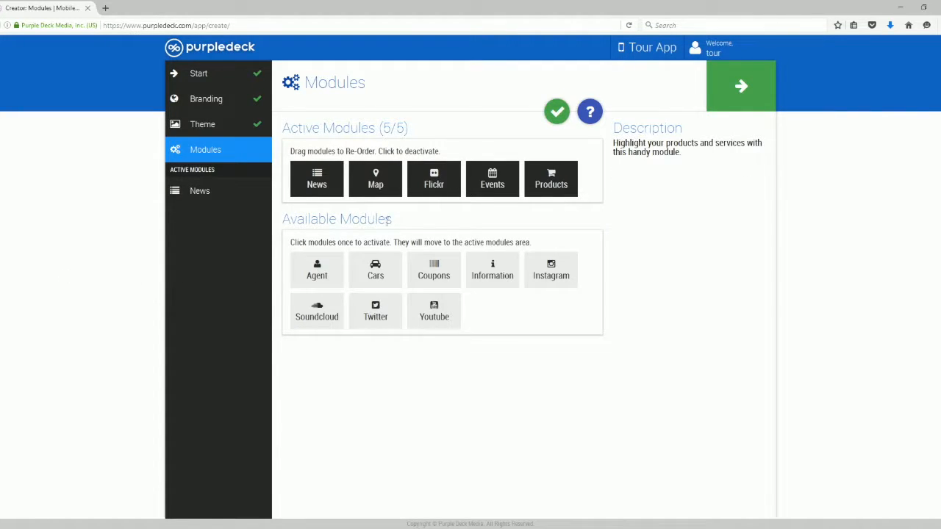
pyautogui.click(557, 114)
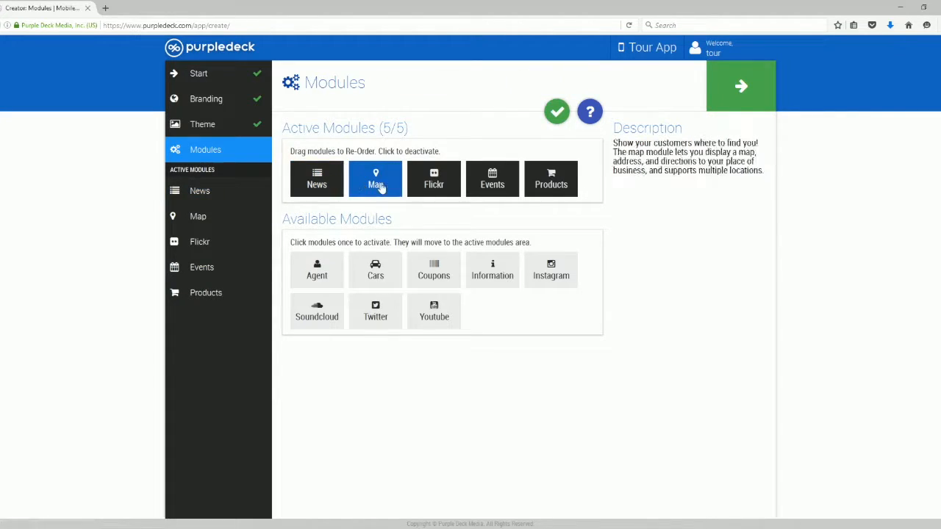
# Reorder the active modules so Flickr comes first, ahead of News, and save the new order.
pyautogui.moveTo(437, 185); pyautogui.dragTo(315, 182)
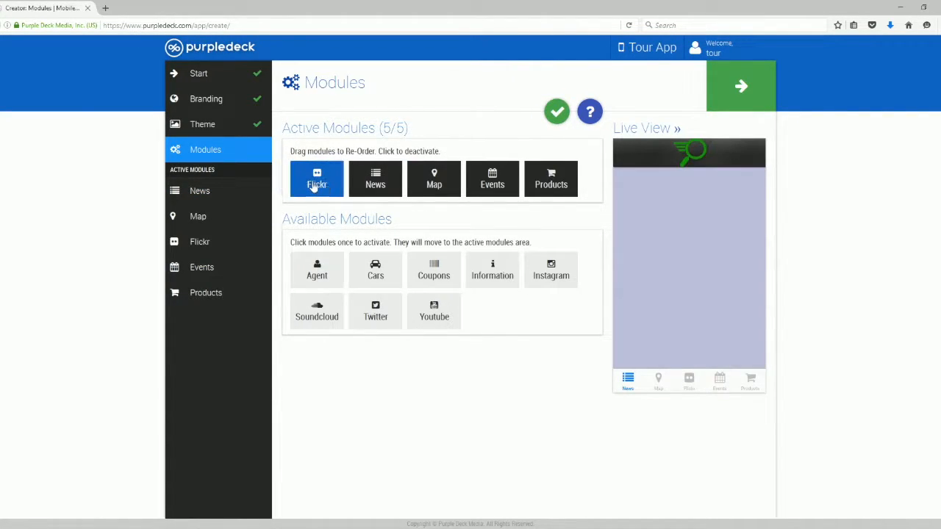
pyautogui.click(559, 115)
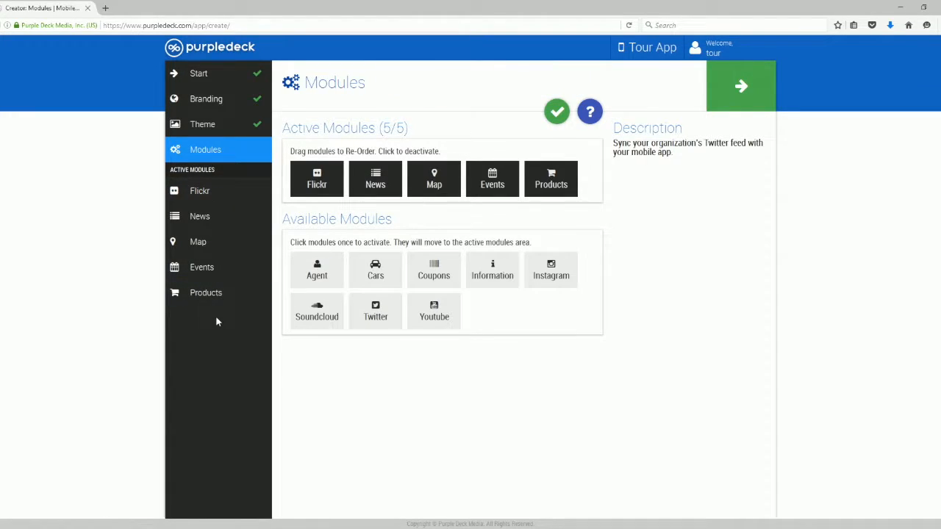
# Link the Flickr module to the organization's Flickr account.
pyautogui.click(224, 195)
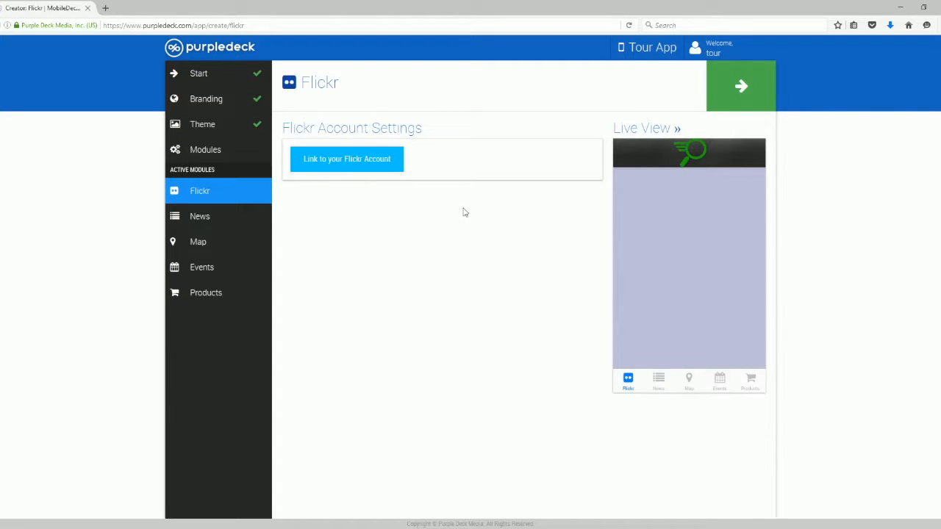
pyautogui.click(350, 167)
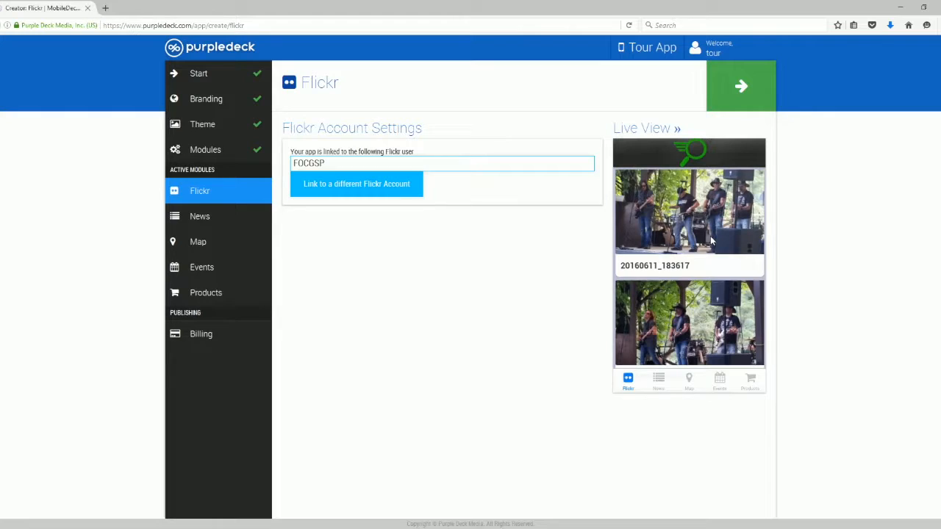
# Start a new News story titled "My first blog!" and add the photo of the man on the phone.
pyautogui.click(209, 220)
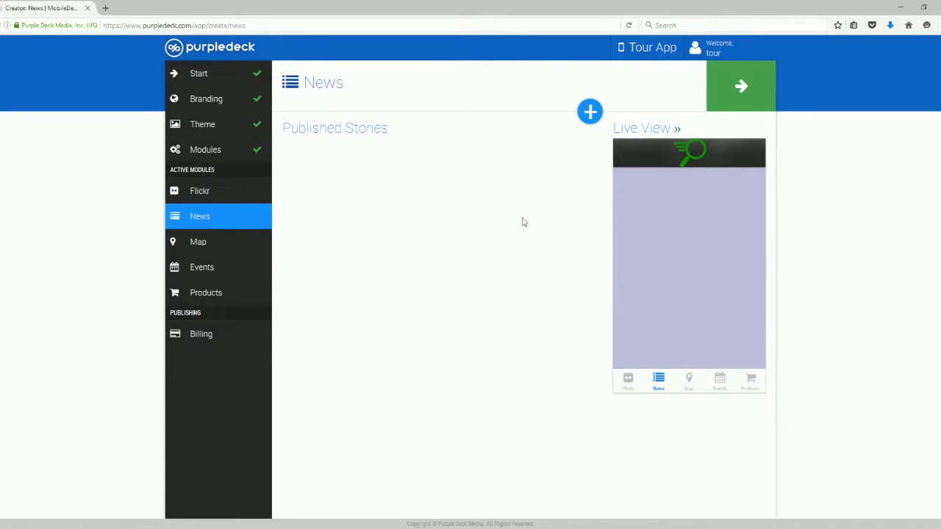
pyautogui.click(589, 112)
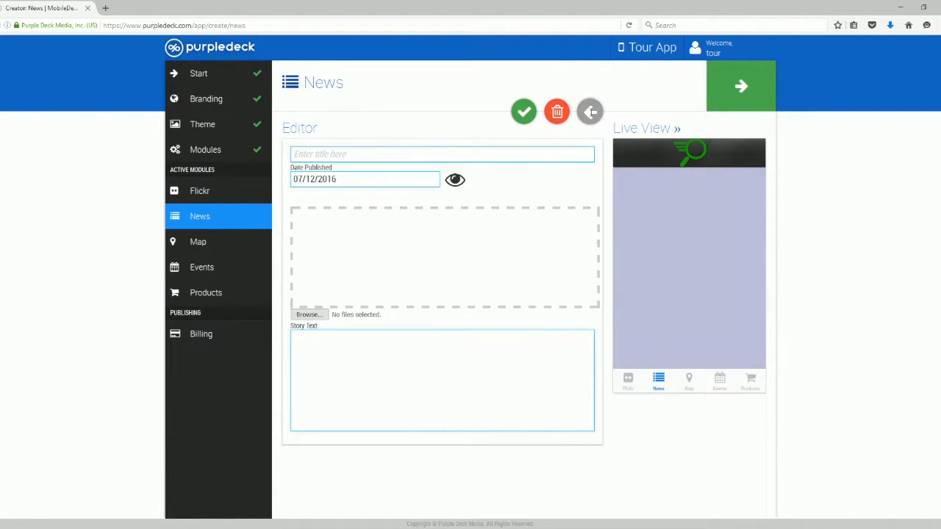
pyautogui.click(446, 155)
pyautogui.write('My first')
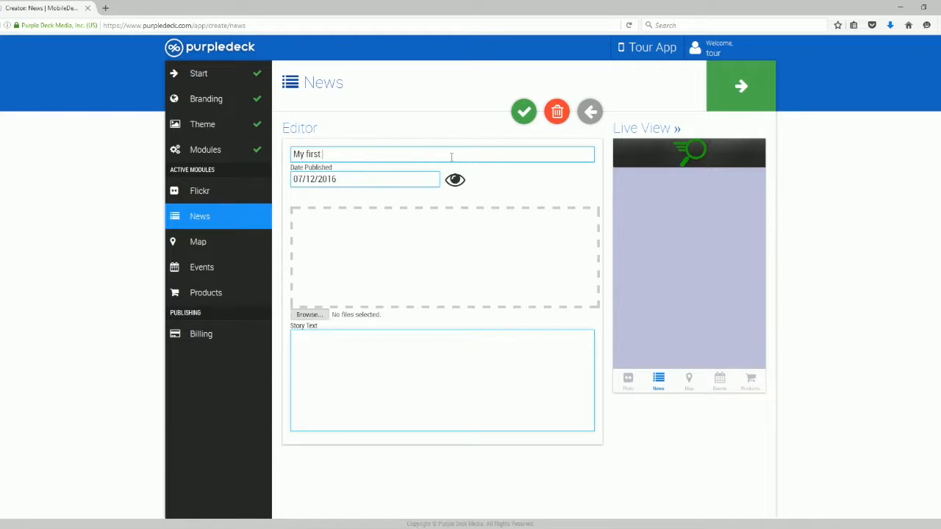
pyautogui.write(' blog!')
pyautogui.moveTo(937, 272); pyautogui.dragTo(428, 234)
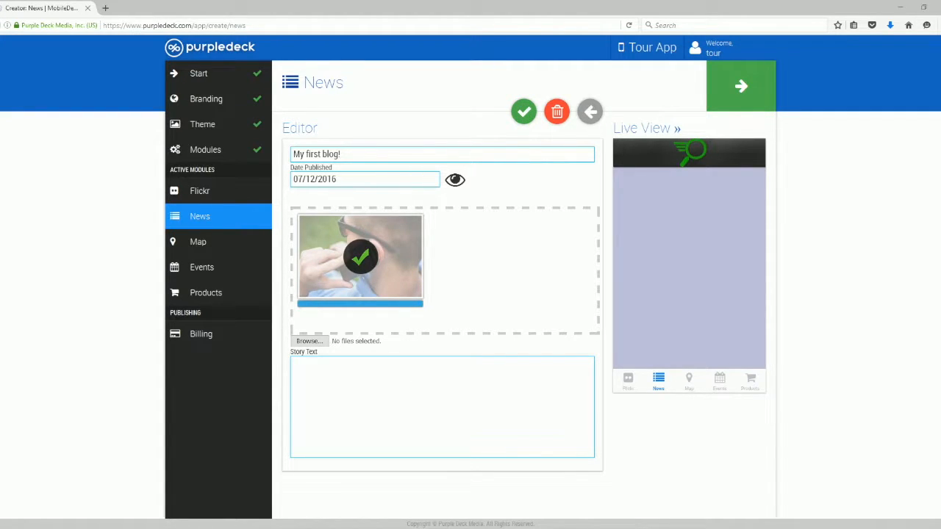
# Paste the copied NFC article into the story text and save the news story.
pyautogui.click(363, 380)
pyautogui.hotkey('ctrl', 'v')
pyautogui.scroll(15, 388, 385)
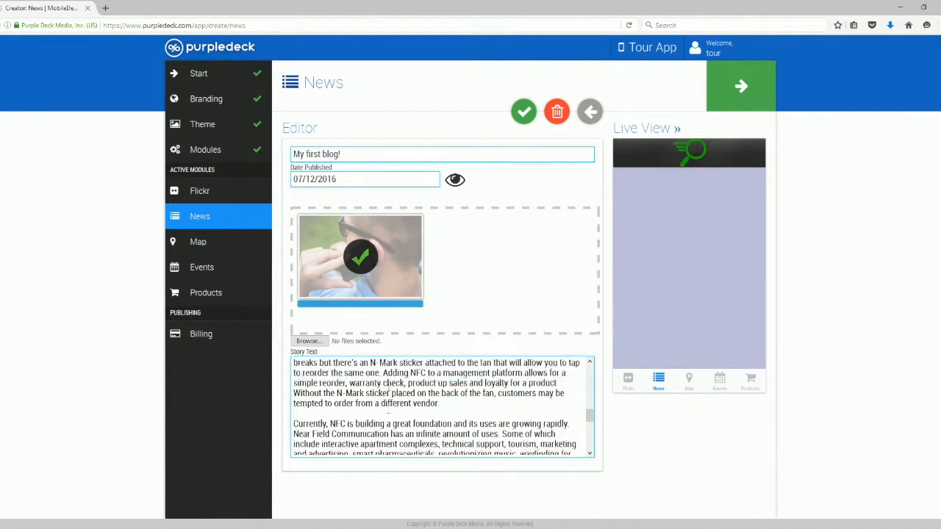
pyautogui.click(524, 112)
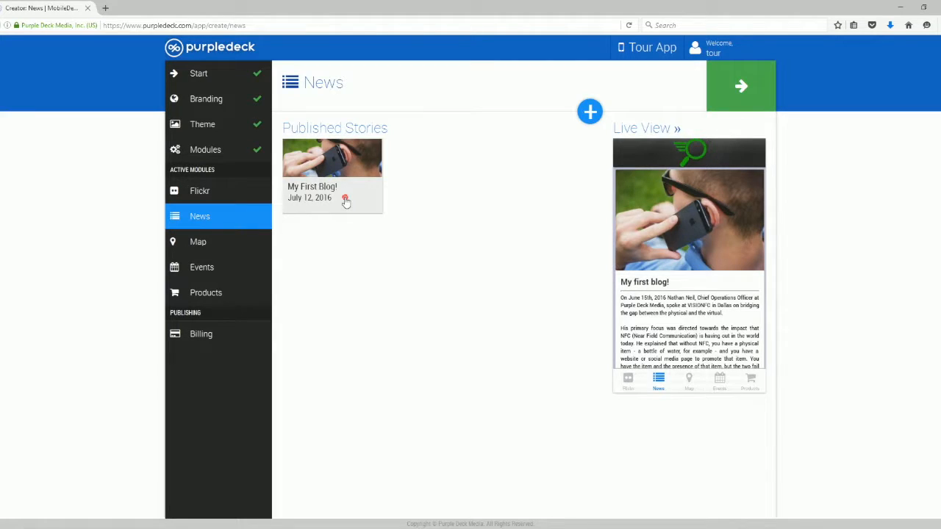
# Hide the "My first blog!" story and save it, and reopen it to make it visible again.
pyautogui.click(345, 200)
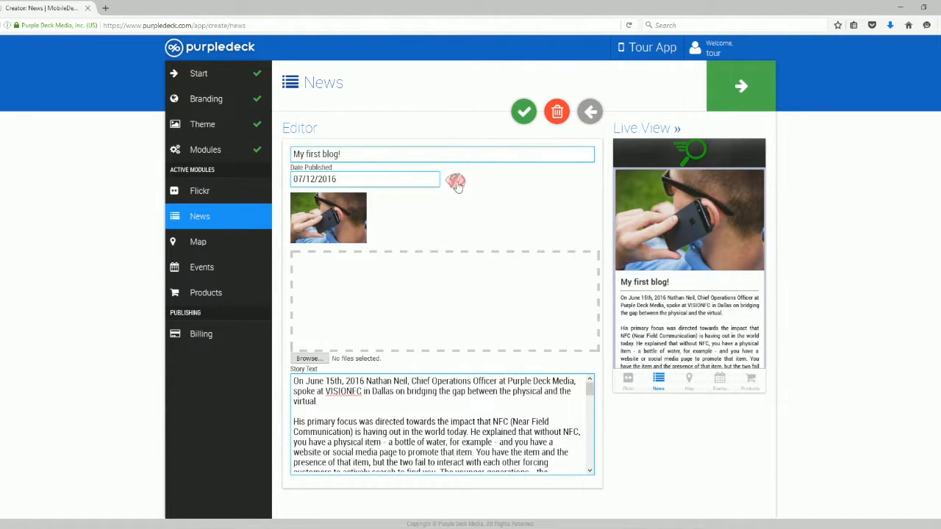
pyautogui.click(523, 112)
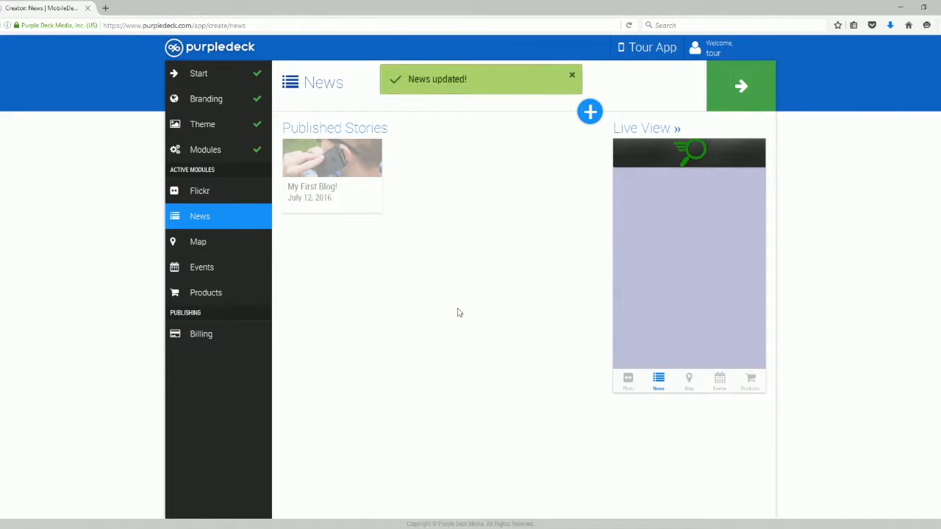
pyautogui.click(322, 193)
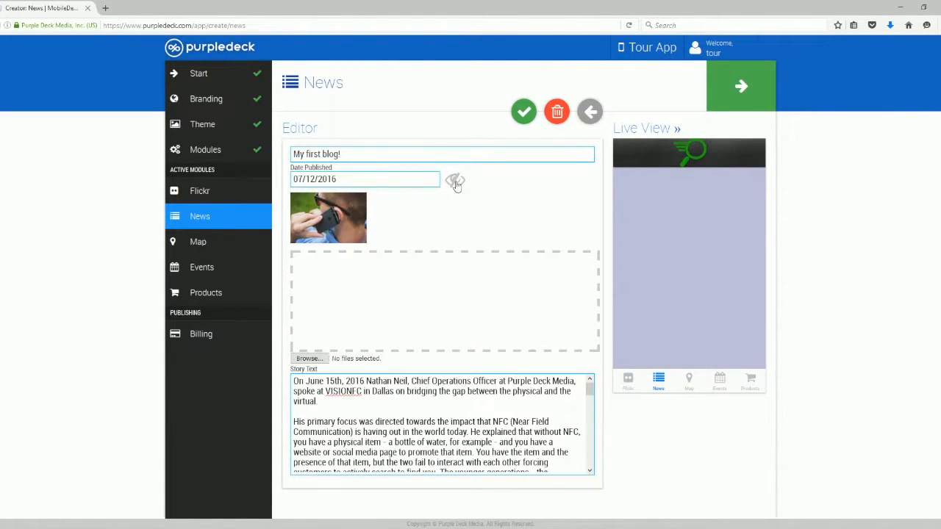
pyautogui.click(523, 114)
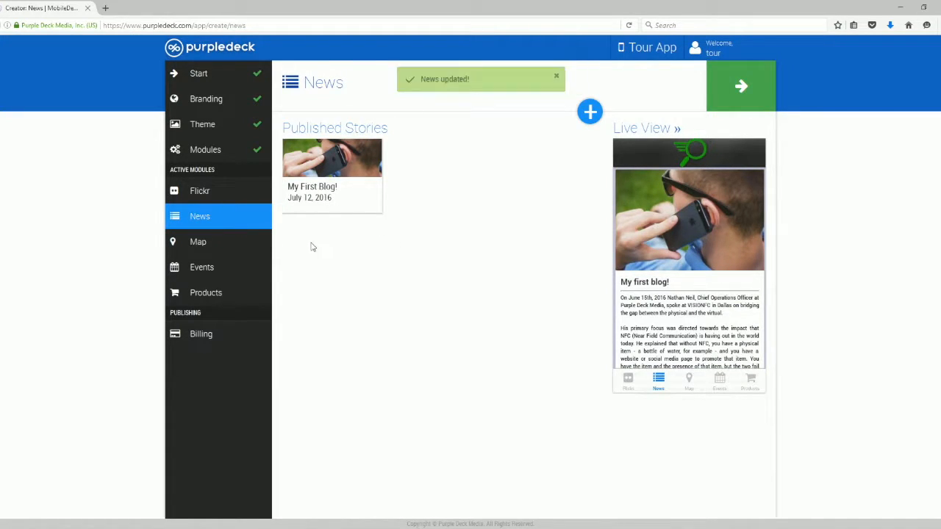
# Add a Map location named "My business" and fill in its street address, city, state and zip code.
pyautogui.click(235, 247)
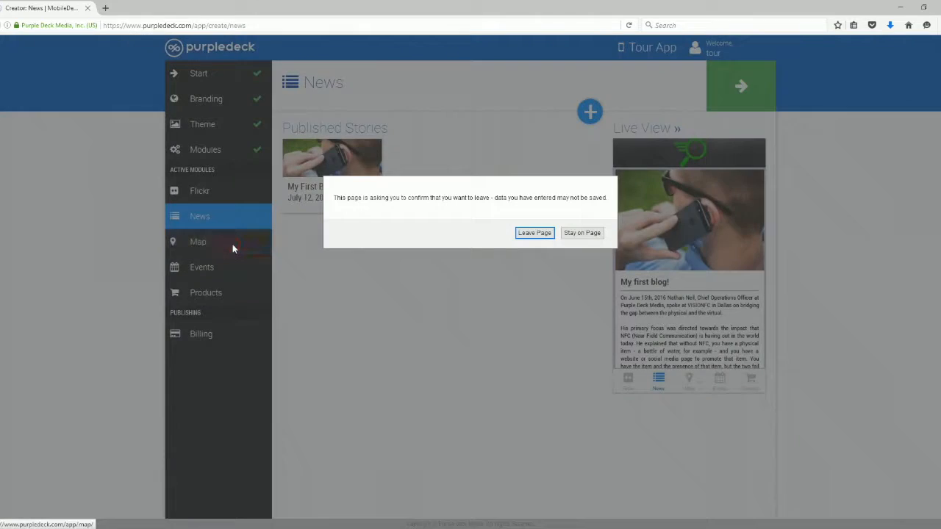
pyautogui.click(535, 233)
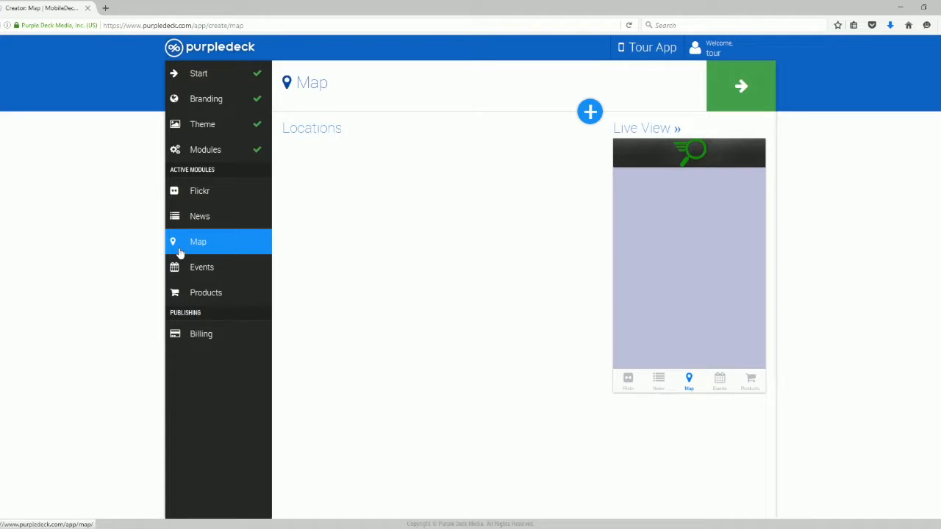
pyautogui.click(589, 111)
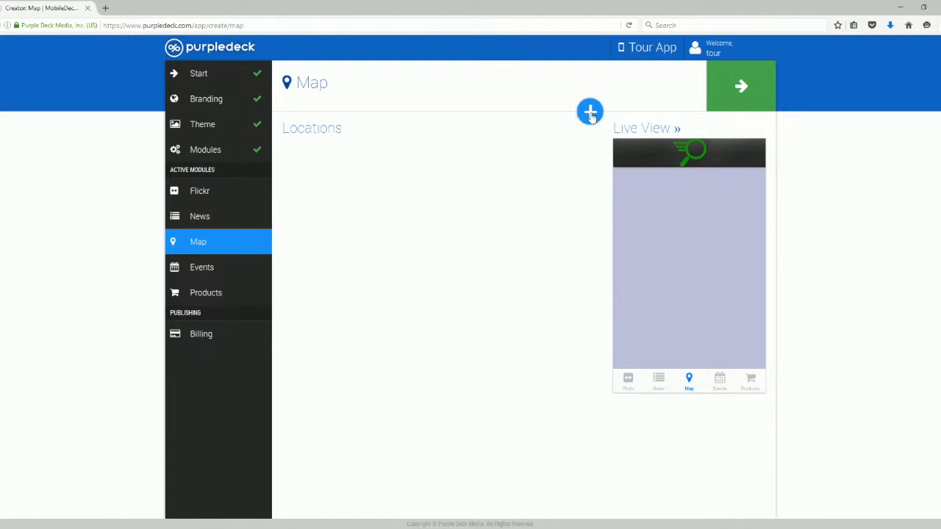
pyautogui.click(394, 161)
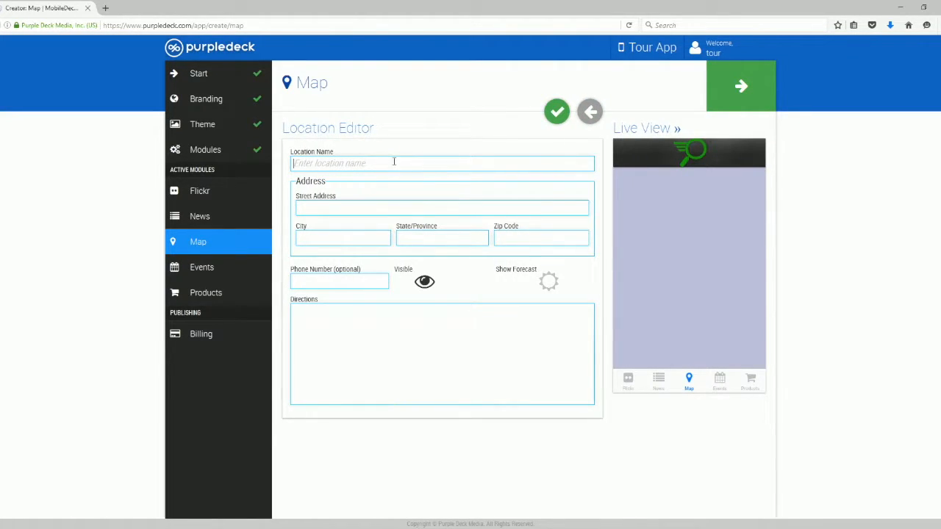
pyautogui.write('My busines')
pyautogui.write('3583')
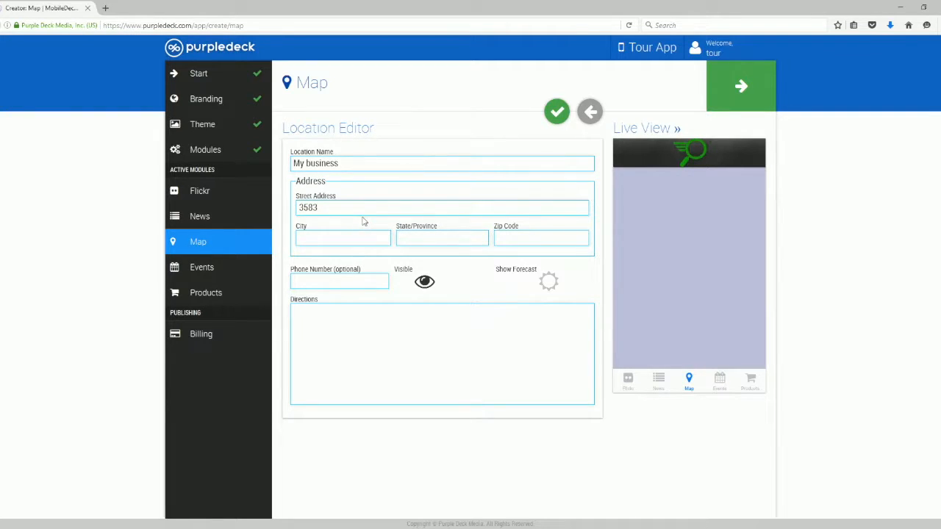
pyautogui.write(' Scotland Road')
pyautogui.click(360, 232)
pyautogui.write('Scotland')
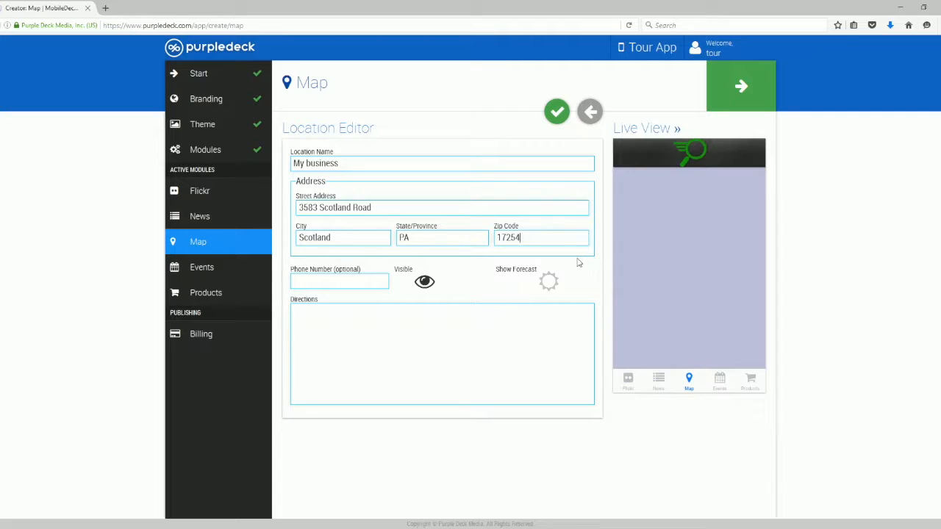
# Enter the directions "First building on the right!" and the business phone number, and save the location.
pyautogui.click(426, 343)
pyautogui.write('First building on the right!')
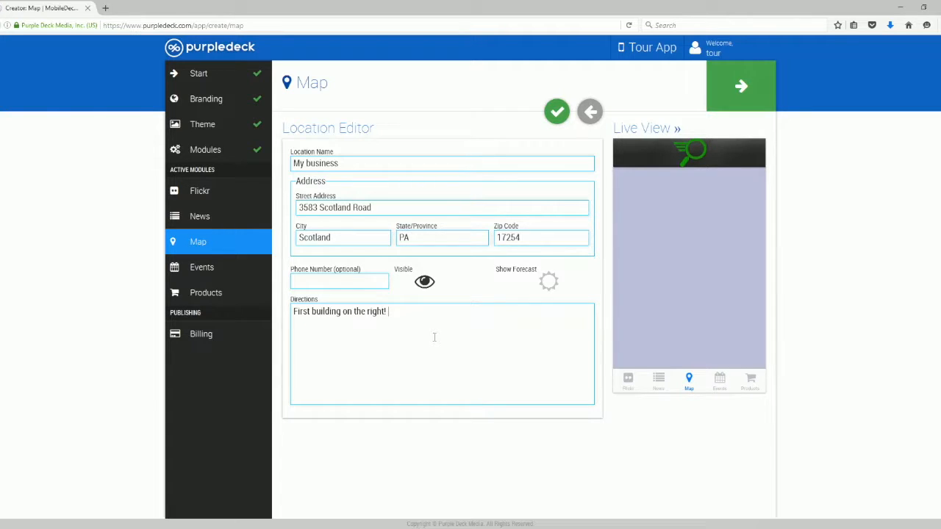
pyautogui.click(358, 278)
pyautogui.write('(555) 123- 3456')
pyautogui.click(556, 111)
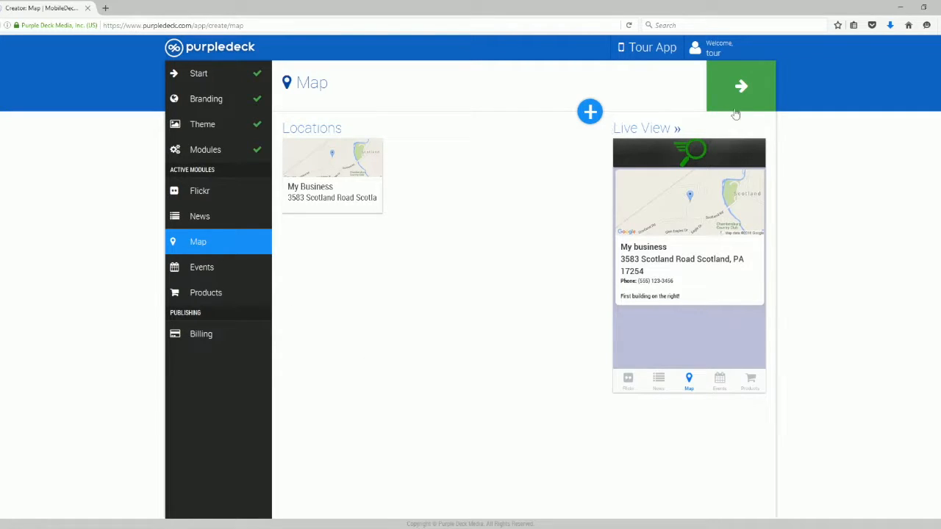
# Create an event titled "Annual Tradeshow" with both start and end date set to 07/16/2016.
pyautogui.click(211, 273)
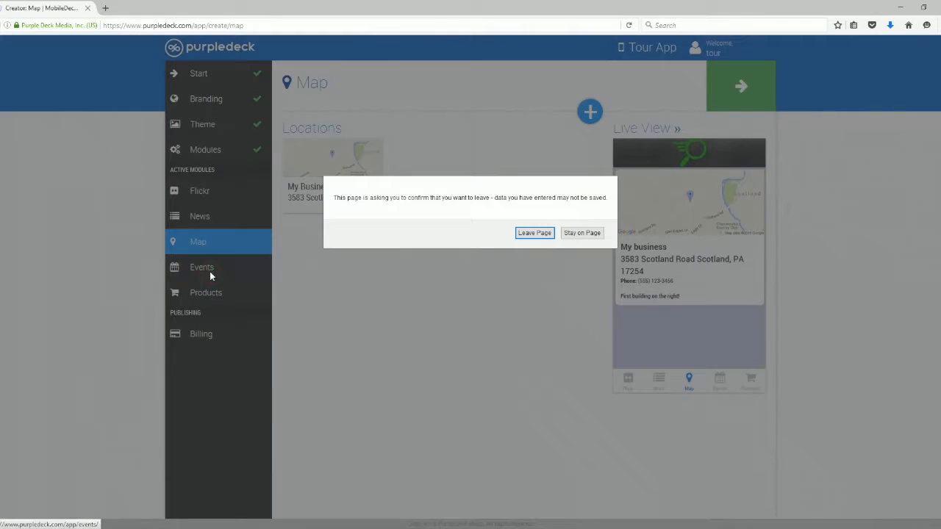
pyautogui.click(522, 234)
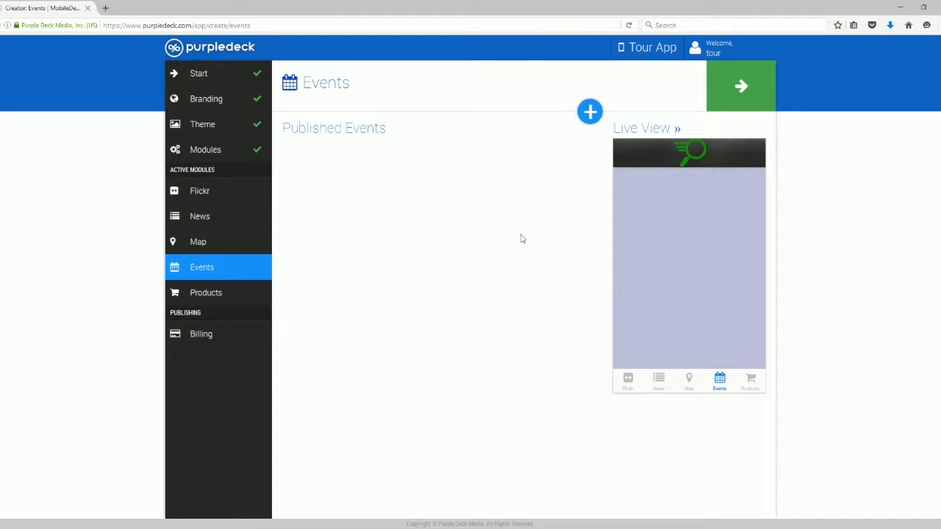
pyautogui.click(590, 111)
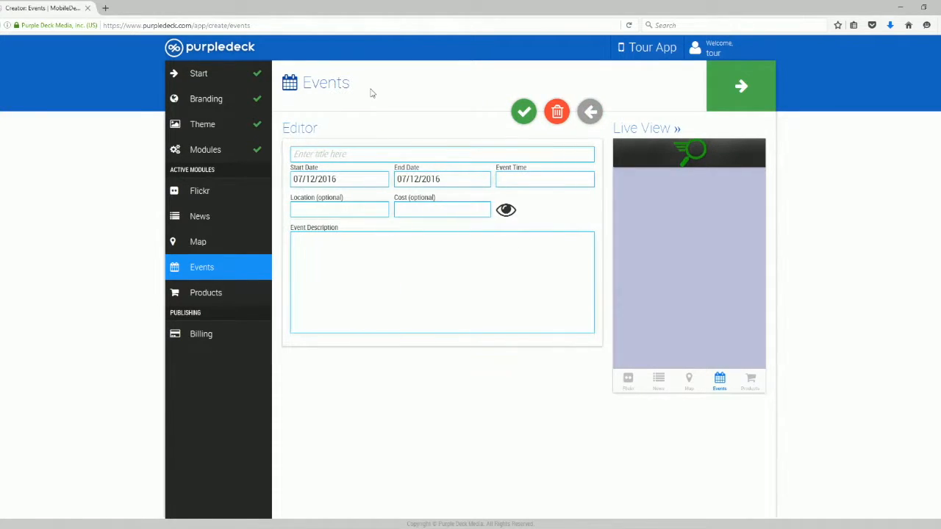
pyautogui.click(381, 154)
pyautogui.write('Annual Tradeshow')
pyautogui.click(364, 179)
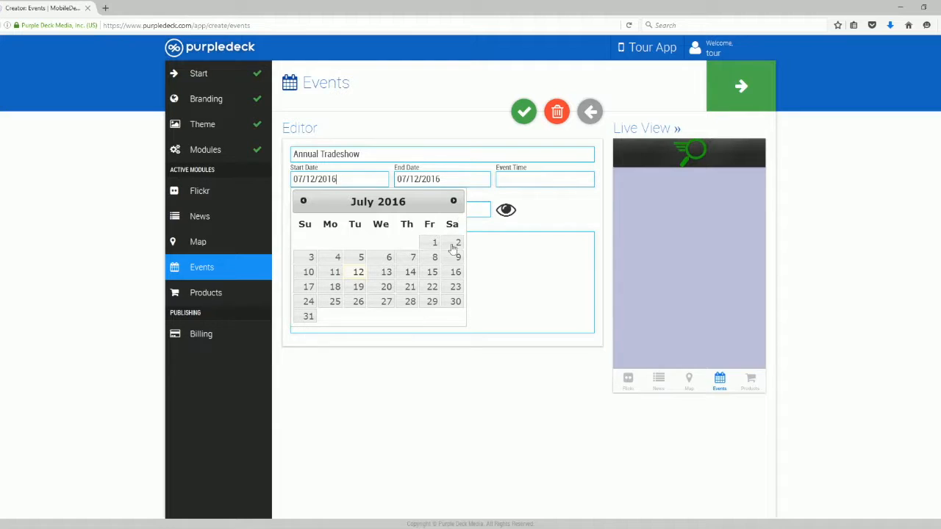
pyautogui.click(455, 273)
pyautogui.click(451, 179)
pyautogui.click(557, 273)
# Set the tradeshow's event time to 8am-5pm.
pyautogui.click(538, 179)
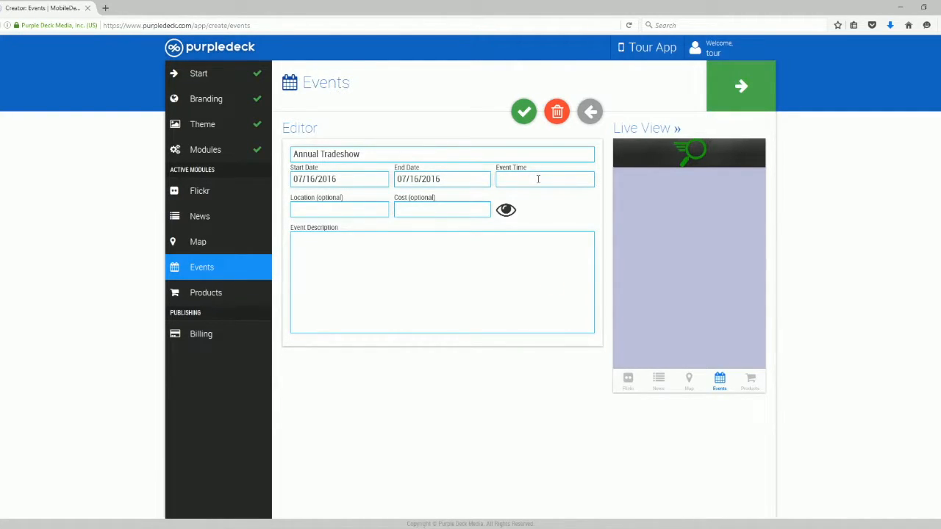
pyautogui.write('8am-5pm')
pyautogui.press('Left')
pyautogui.press('Left')
pyautogui.press('Left')
pyautogui.press('Left')
pyautogui.write('am')
# Set the event's location to Apple Hall, cost to $25 and description to "Mobile Applications", and save the event.
pyautogui.click(330, 209)
pyautogui.write('Apple ')
pyautogui.write('Hall')
pyautogui.write('$25')
pyautogui.click(353, 249)
pyautogui.write('Mobile Applications')
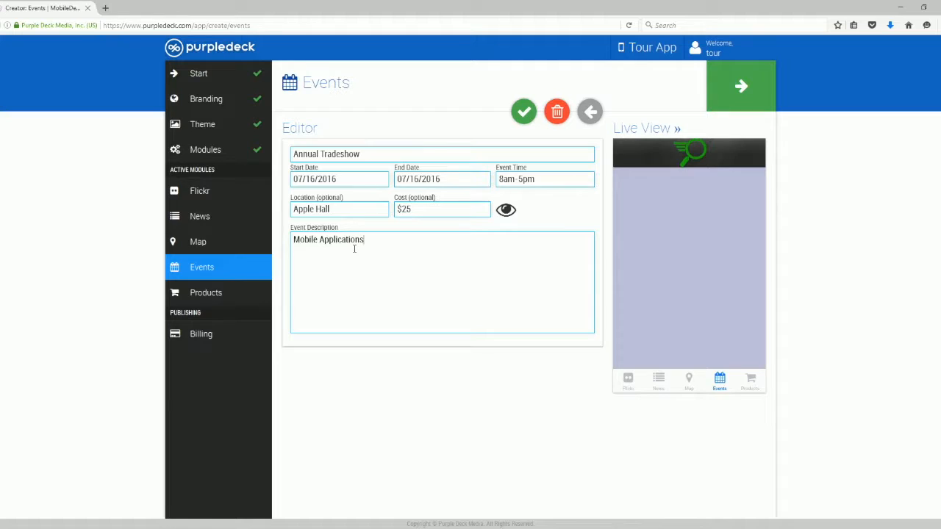
pyautogui.click(528, 114)
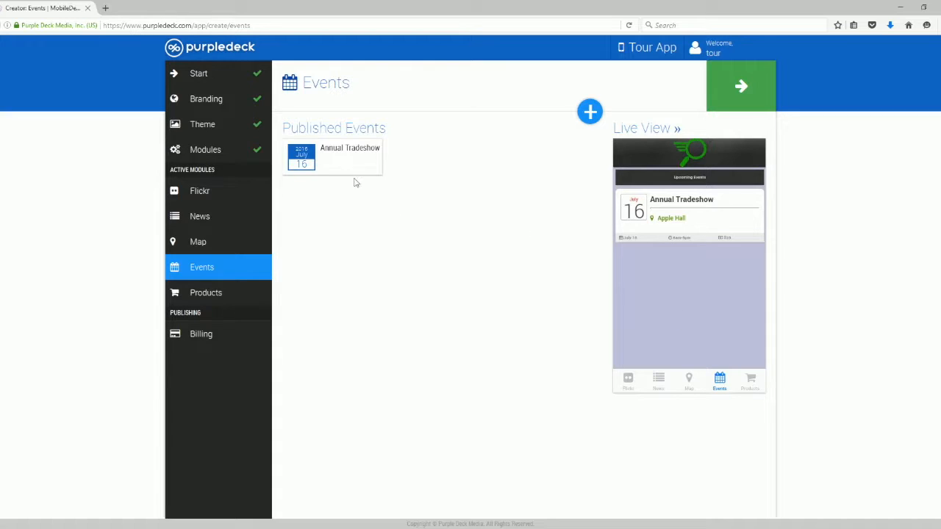
# Create a product named "Ice Cream" priced at $2.00 and upload the ice cream cones picture.
pyautogui.click(211, 296)
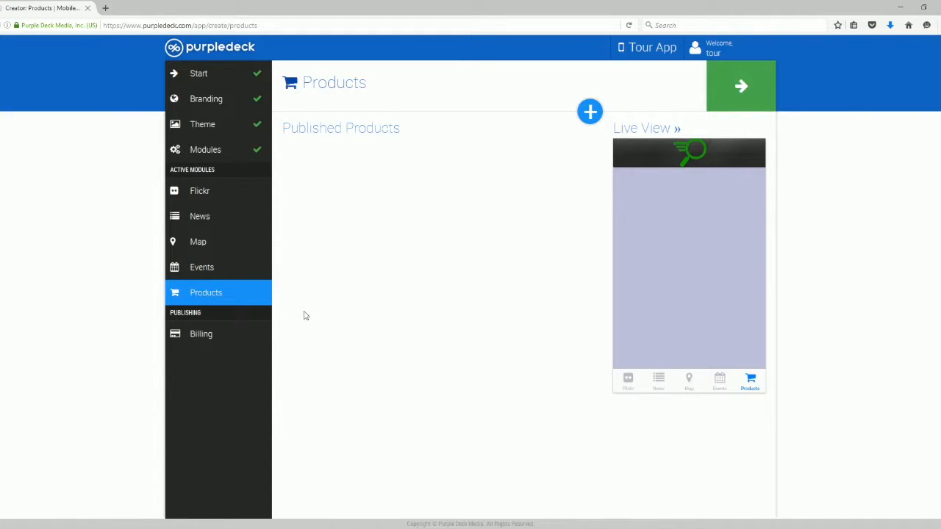
pyautogui.click(590, 112)
pyautogui.click(419, 155)
pyautogui.write('Ice Cream')
pyautogui.click(379, 177)
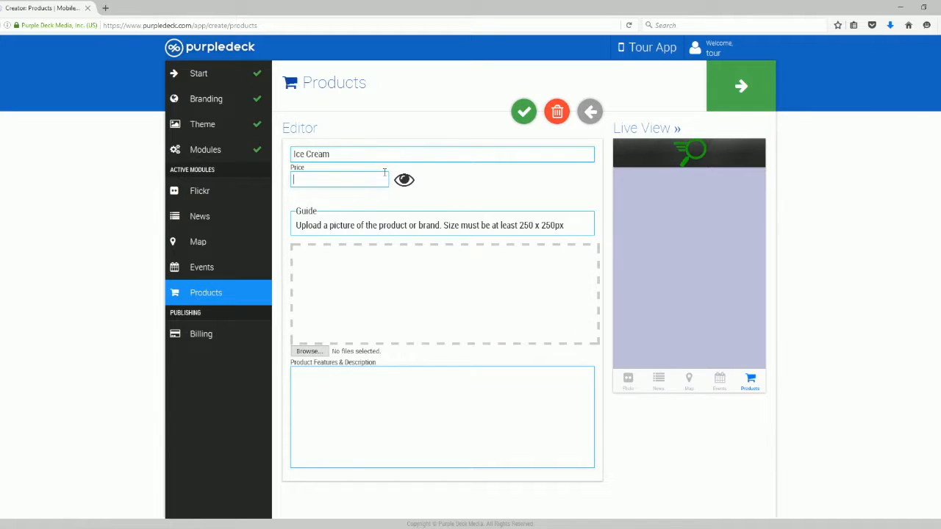
pyautogui.write('$2.00')
pyautogui.moveTo(875, 375); pyautogui.dragTo(400, 286)
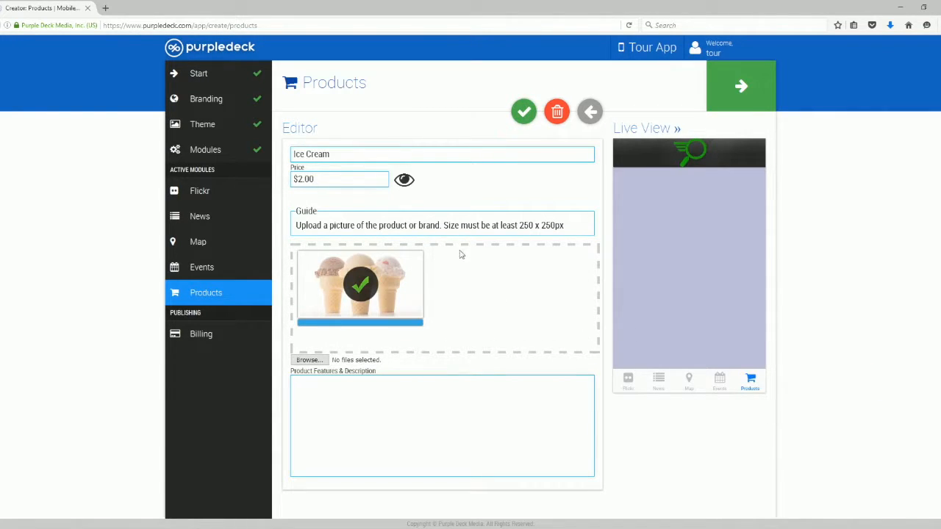
# Describe the product as "Stop in this Summer for an ice cream cone!" and save it.
pyautogui.click(424, 405)
pyautogui.write('Stop in this Summer for an ic')
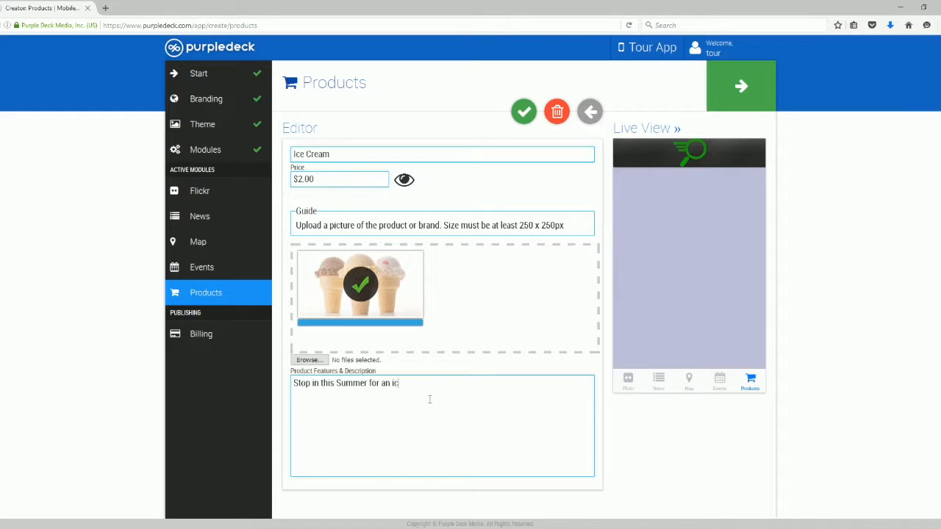
pyautogui.write('e cream cone!')
pyautogui.click(521, 112)
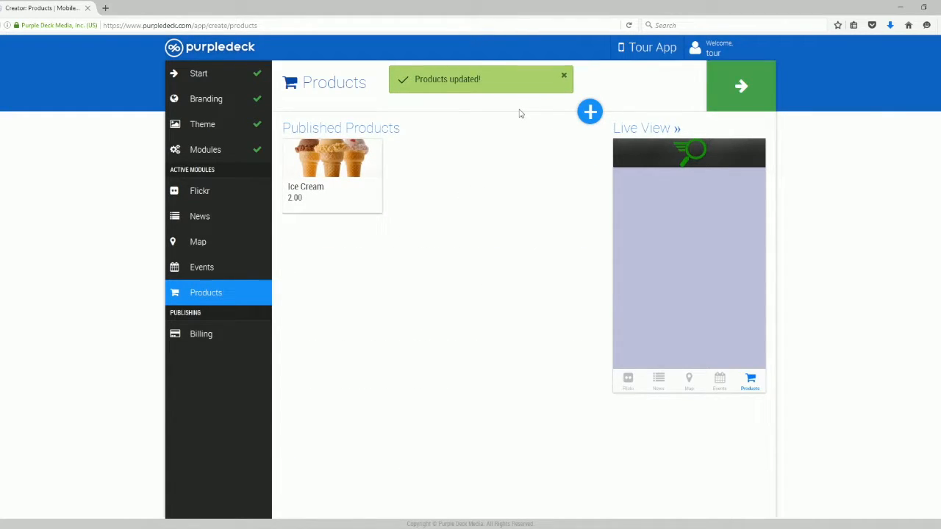